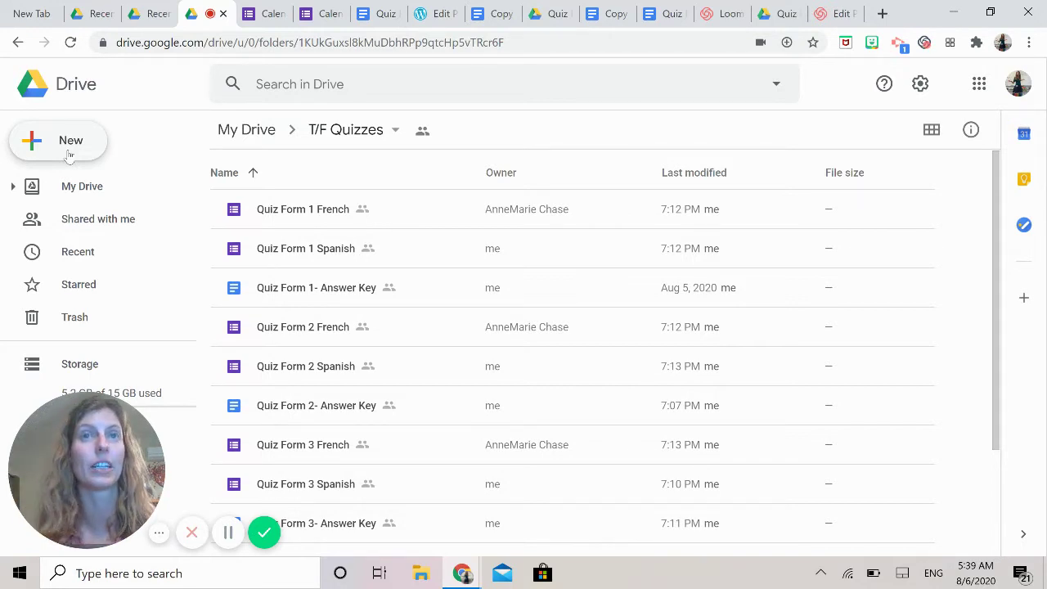
- Create a new blank Google Sheets spreadsheet inside the shared T/F Quizzes folder, keeping the folder's sharing permissions
left_click(70, 156)
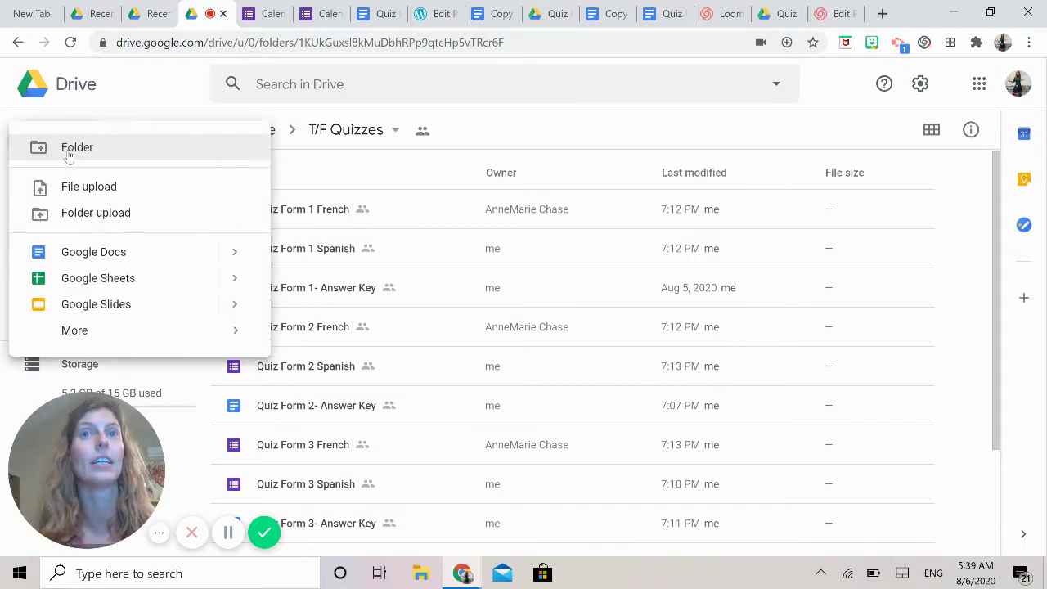
left_click(603, 131)
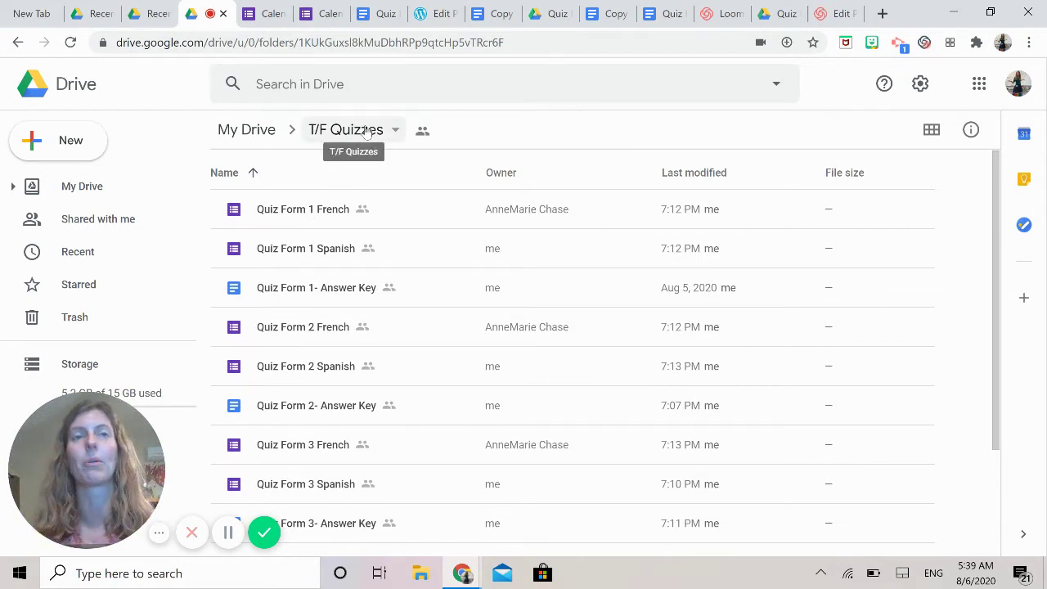
left_click(88, 139)
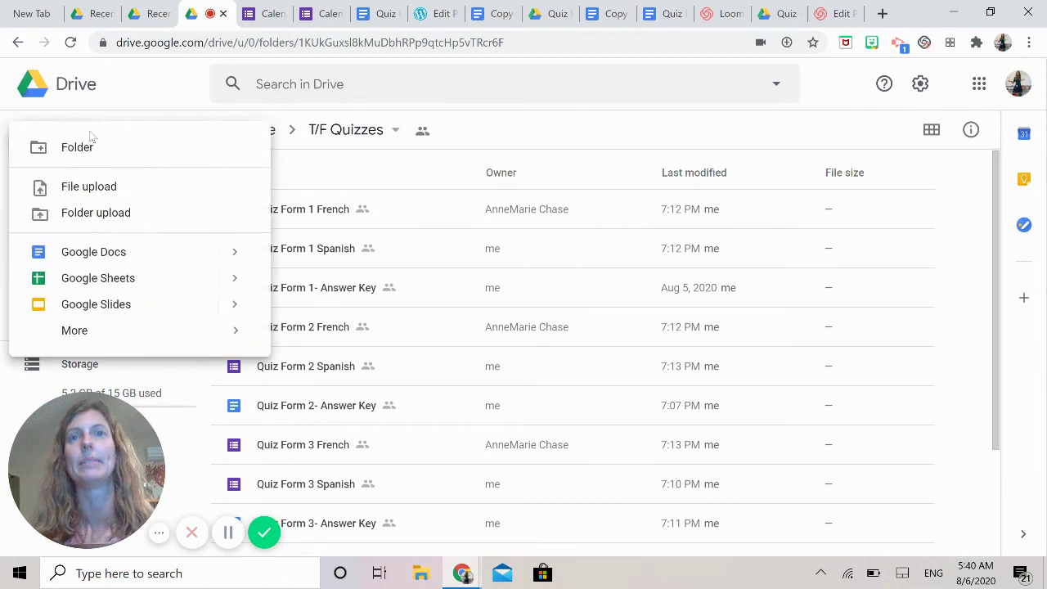
left_click(135, 277)
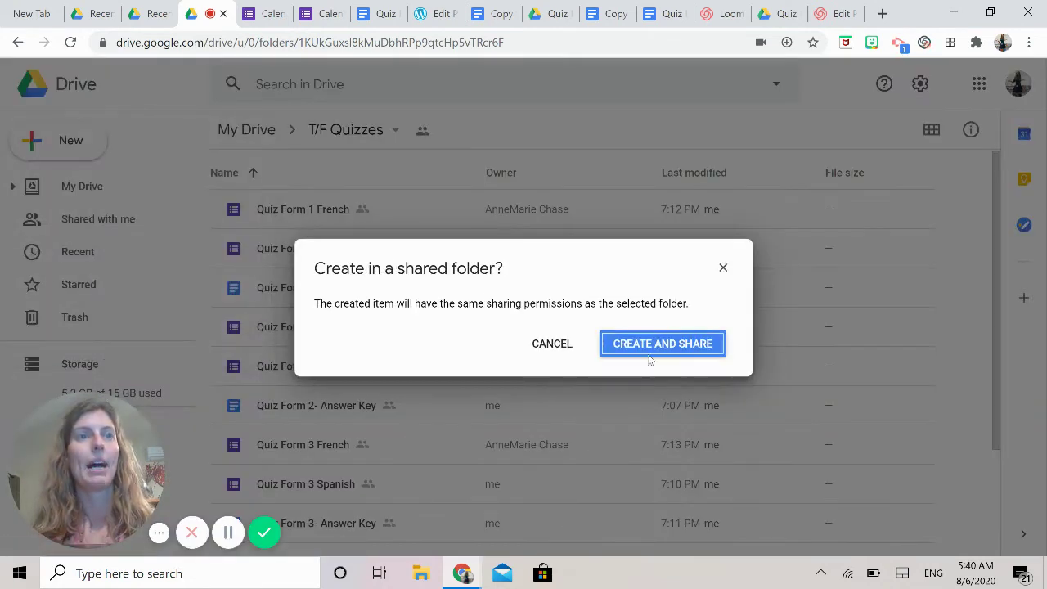
left_click(657, 344)
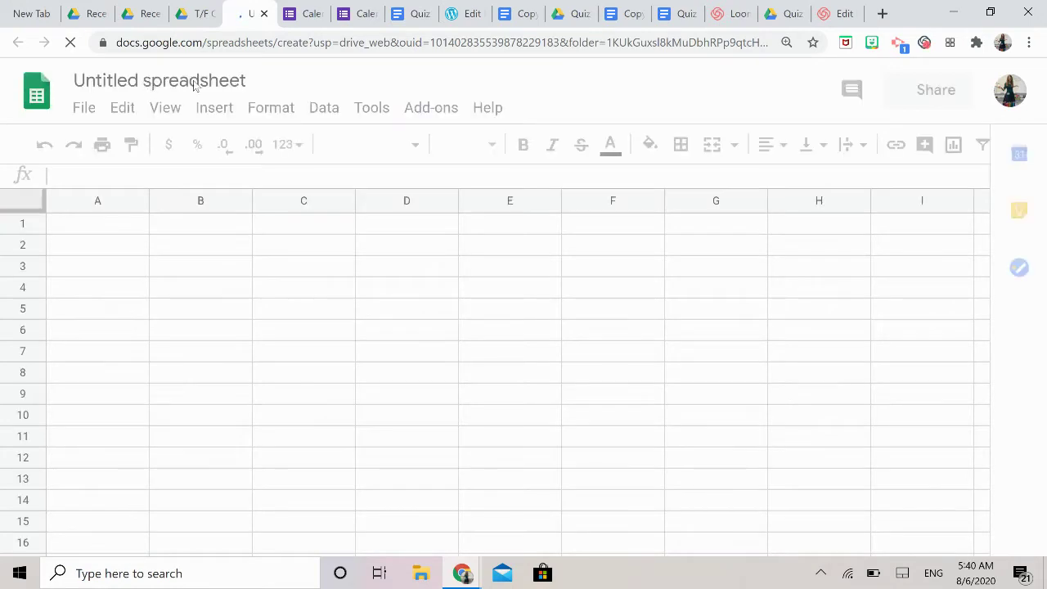
- Name the new spreadsheet "Level 1 TF Daily Quizzes"
left_click(204, 82)
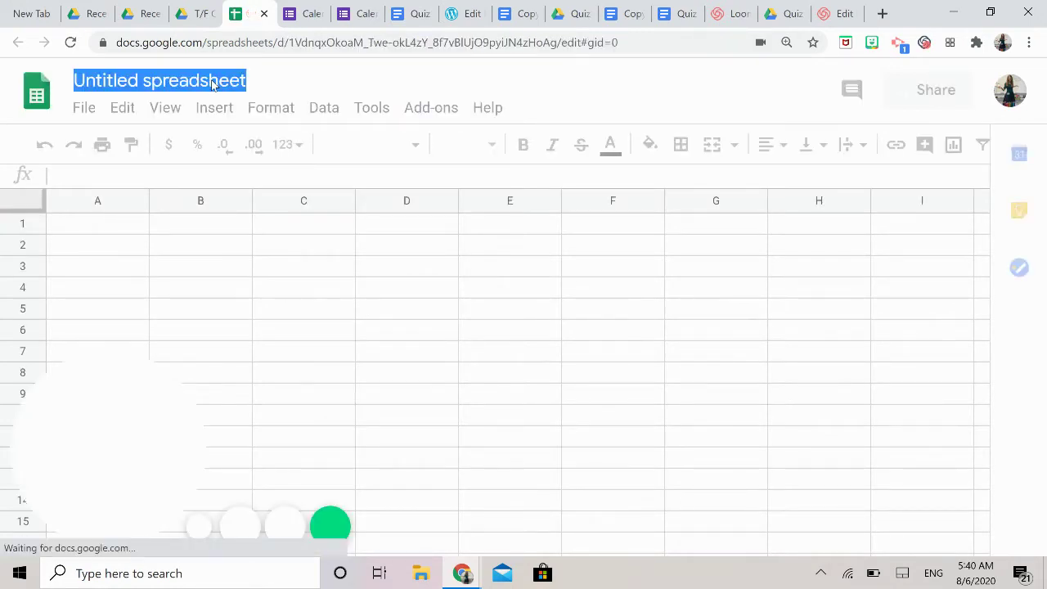
type("Le")
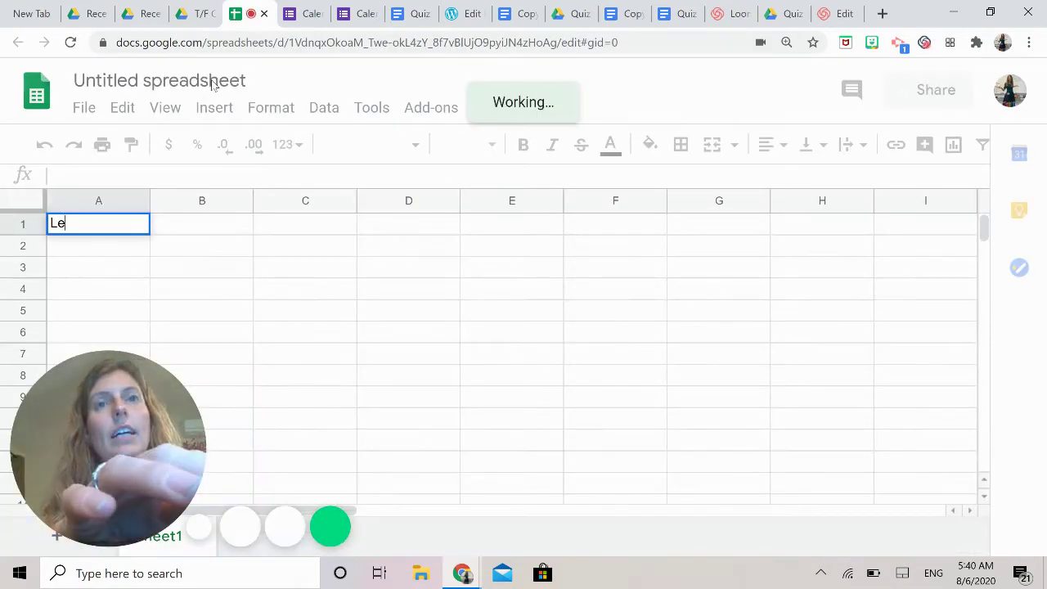
type(" e")
left_click(213, 80)
type("L")
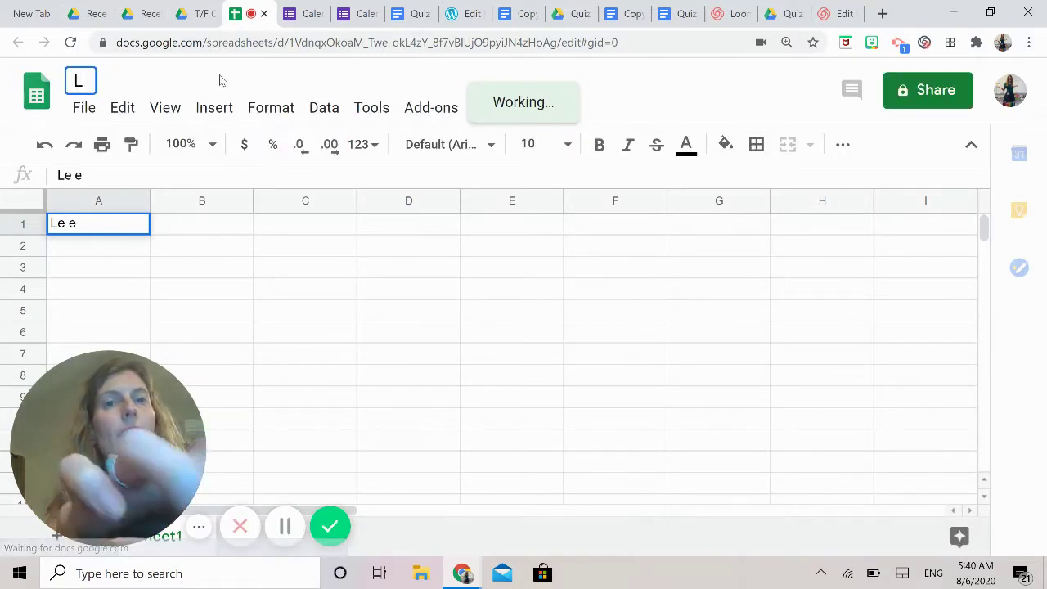
type("evel 1")
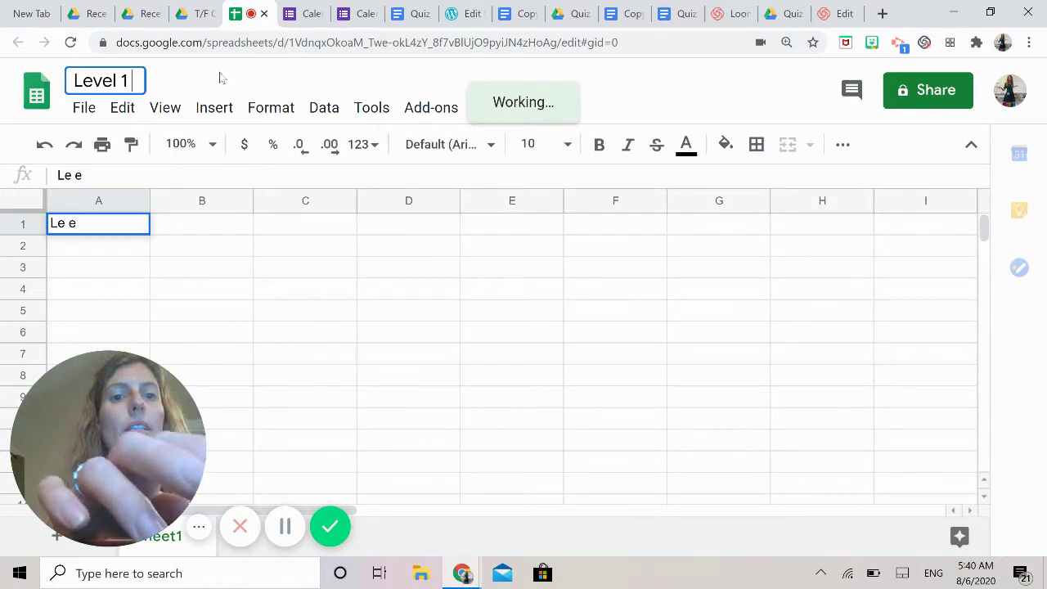
type(" TF ")
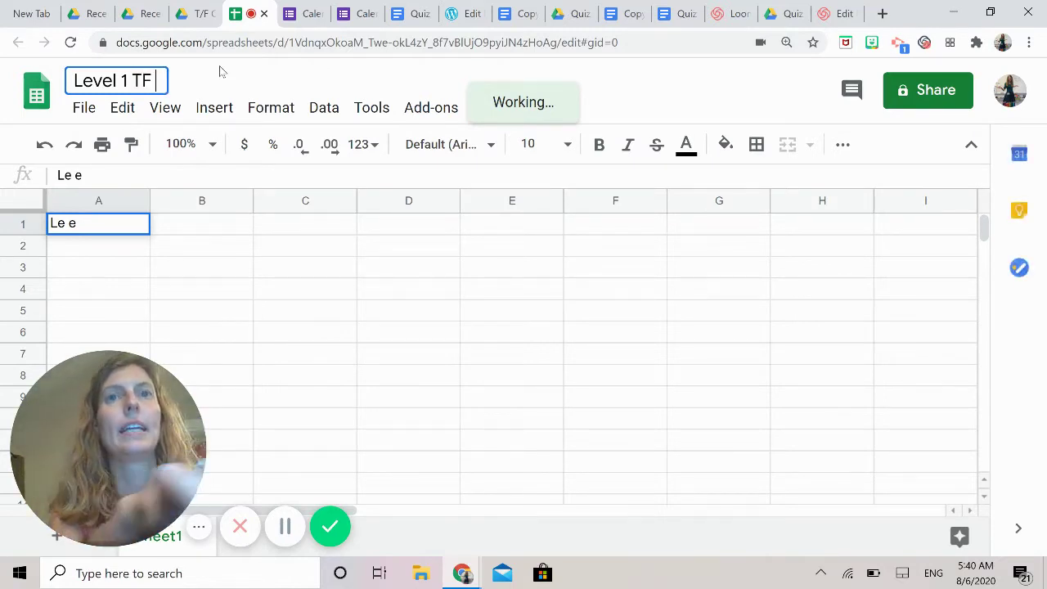
type("Daily Quizzes")
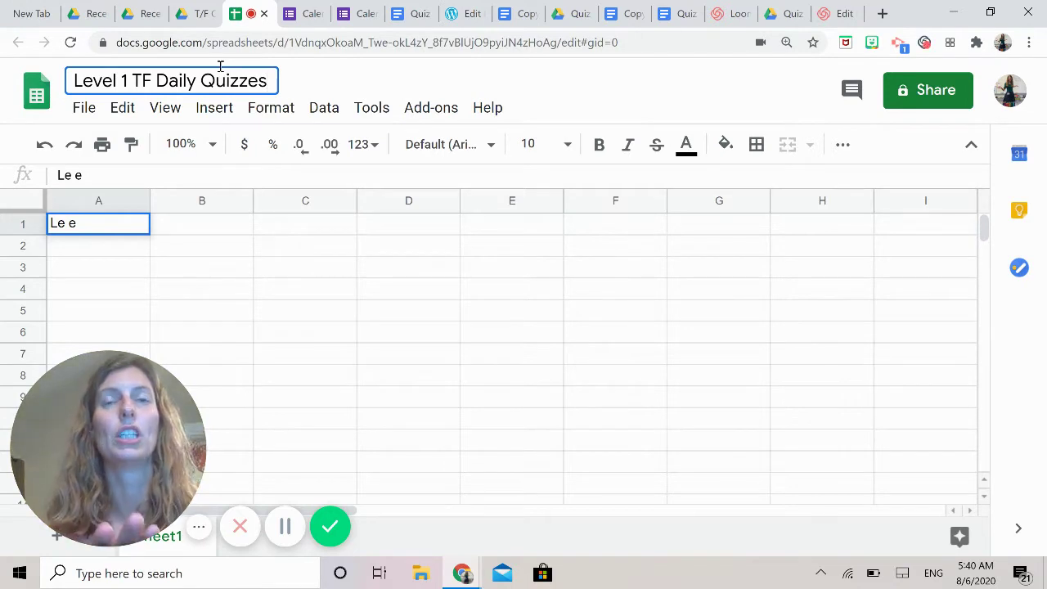
- Clear the stray text from cell A1
double_click(106, 224)
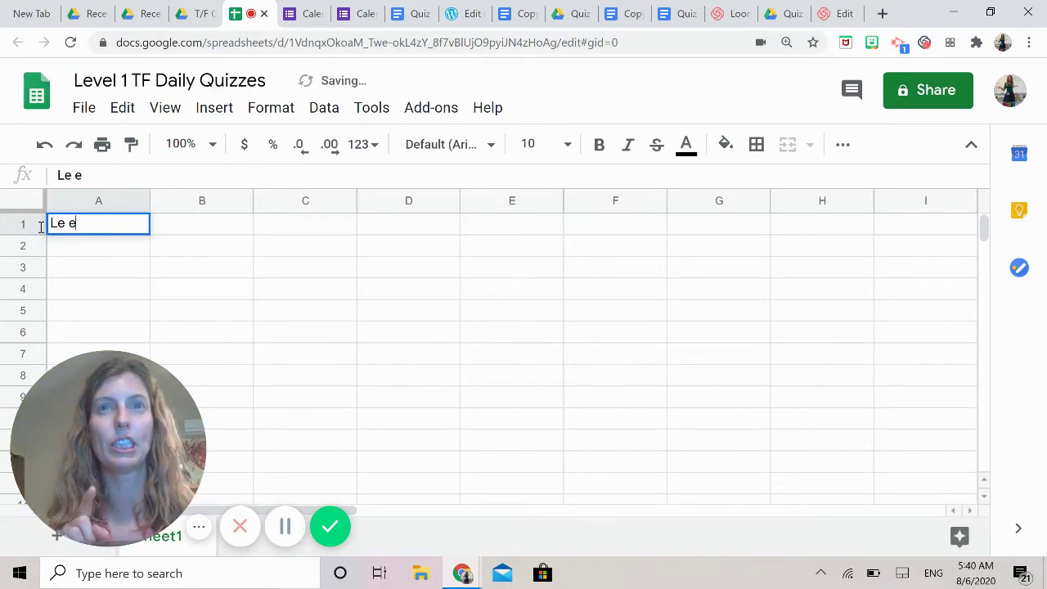
key("ctrl+a")
key("BackSpace")
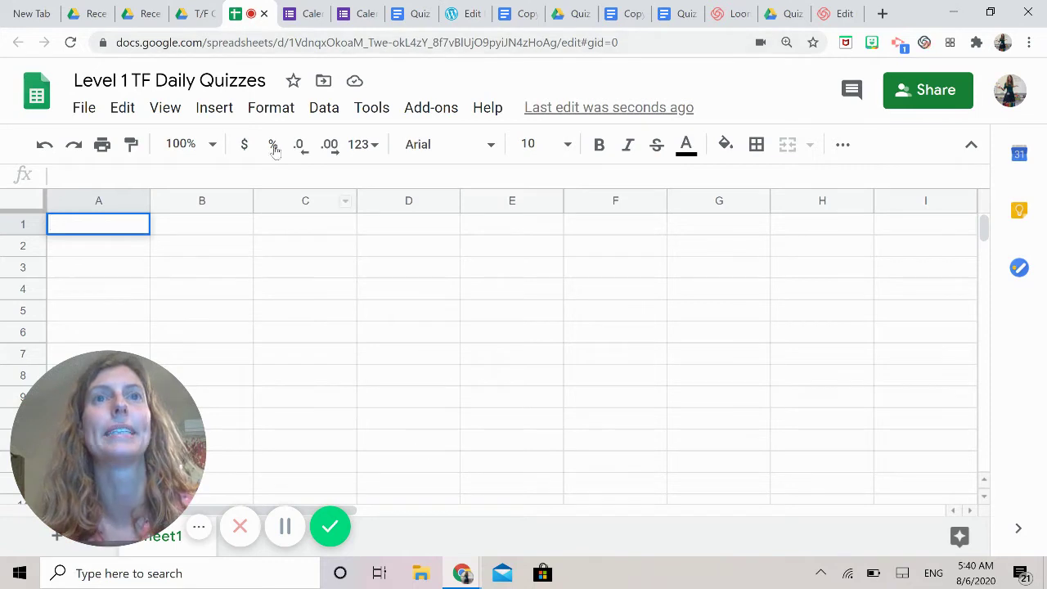
- Switch to the Calendar Talk 8/17 form and review the summary insights of its responses
left_click(301, 18)
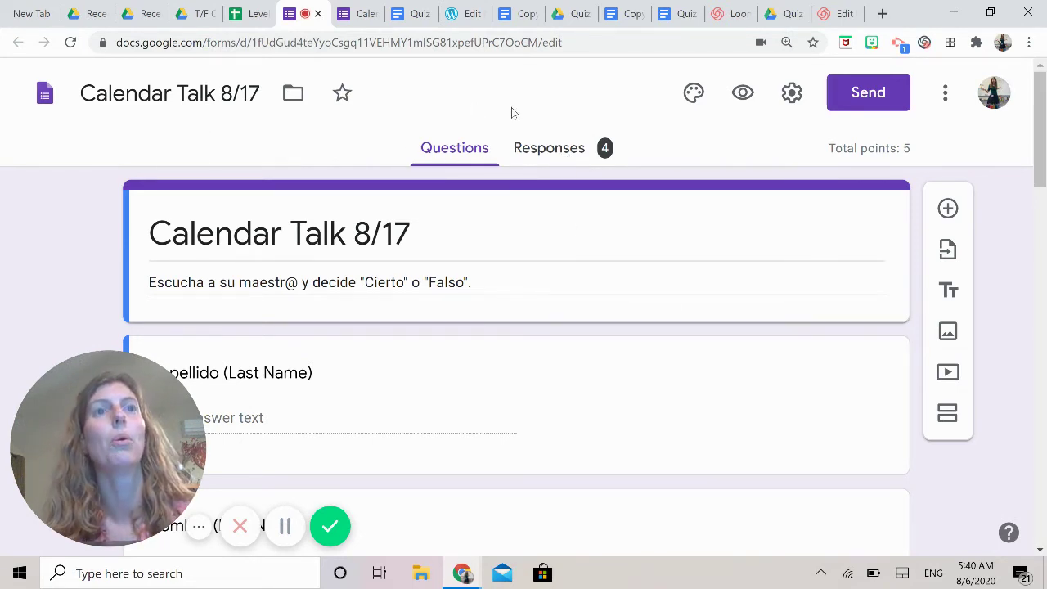
left_click(551, 155)
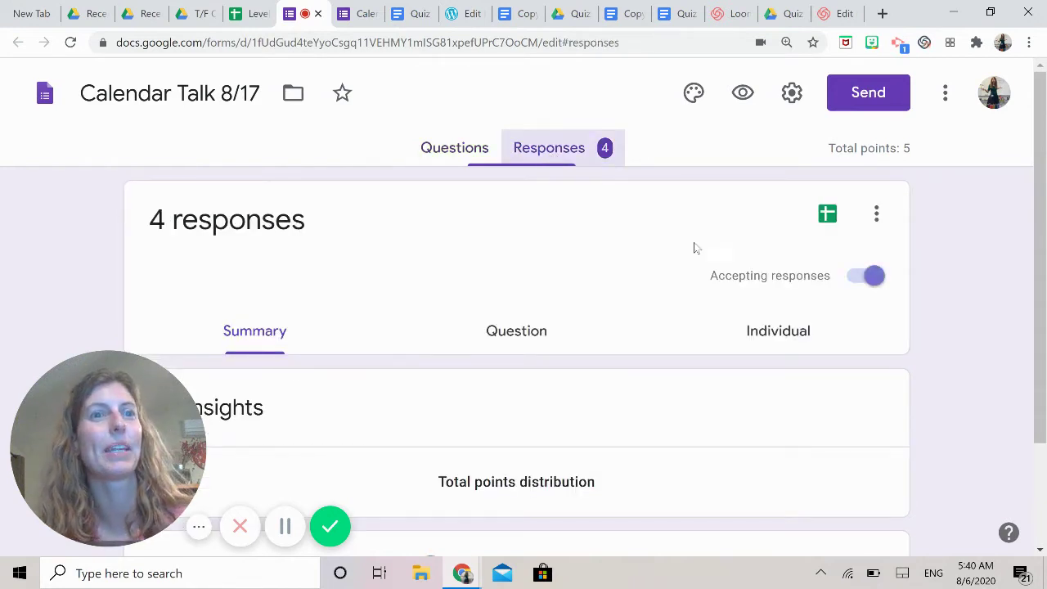
scroll(756, 213, "down", 3)
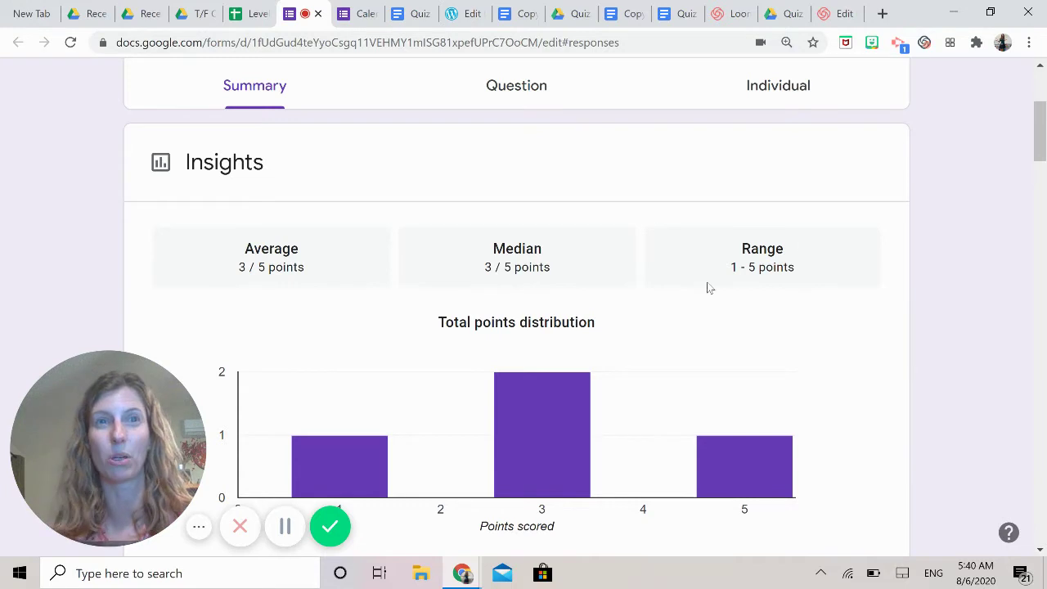
scroll(404, 269, "down", 1)
scroll(816, 260, "up", 1)
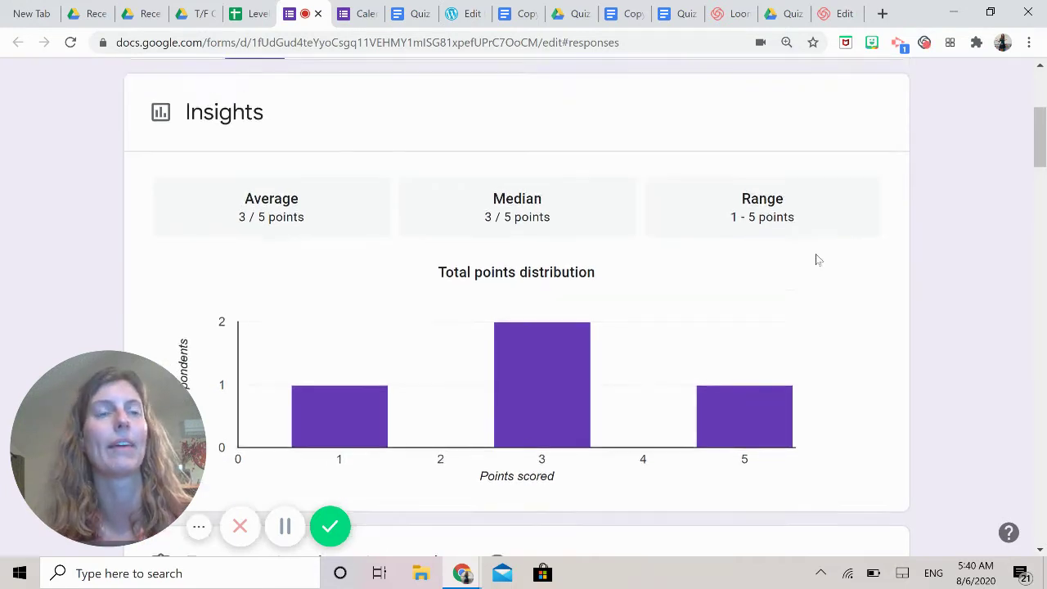
scroll(815, 259, "up", 4)
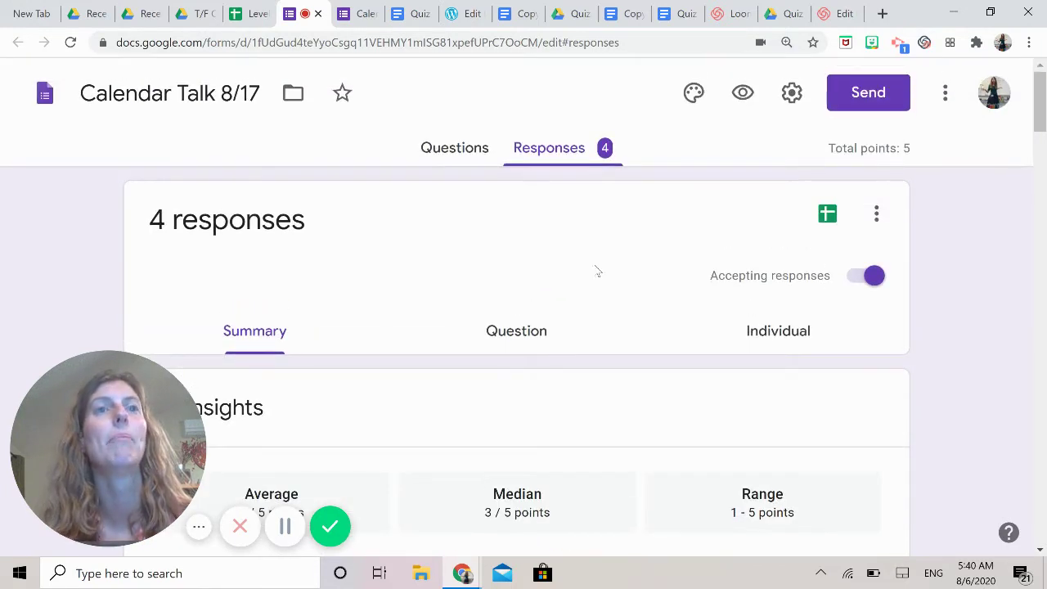
- Set the existing spreadsheet Level 1 TF Daily Quizzes as the destination for the Calendar Talk 8/17 form's responses
left_click(822, 223)
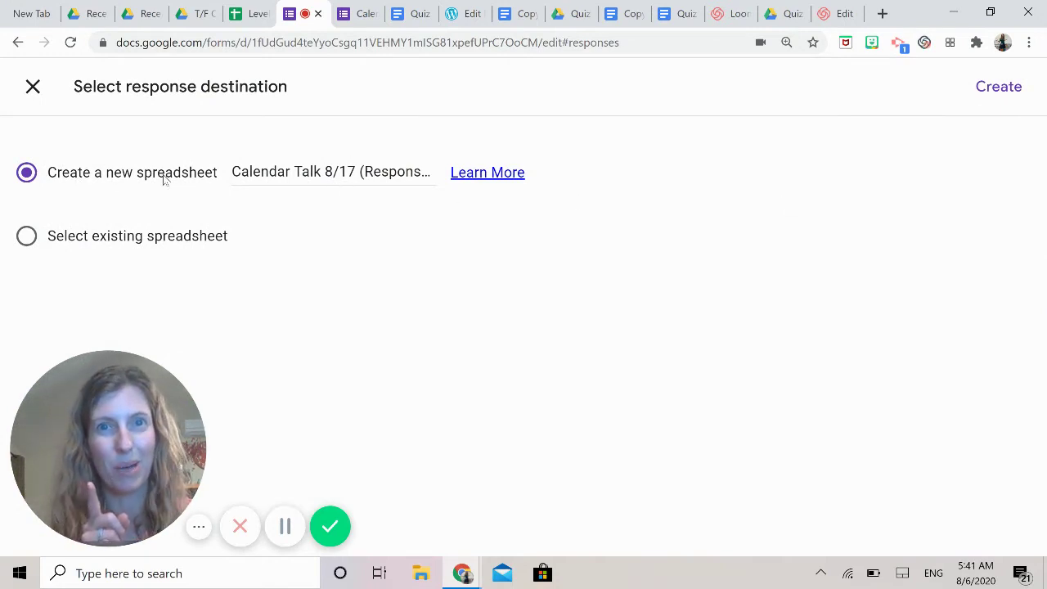
left_click(27, 241)
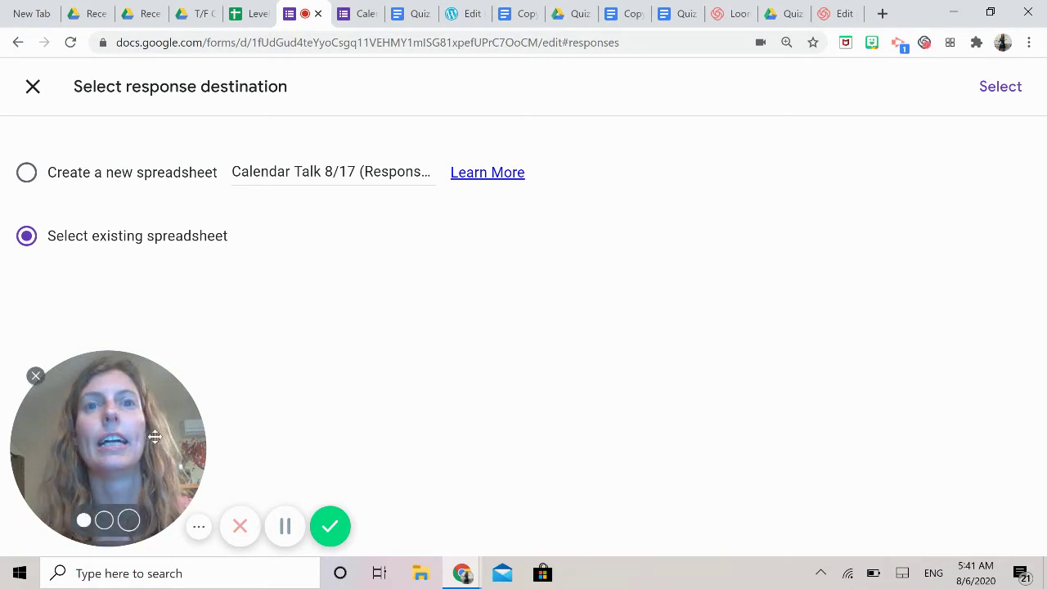
left_click_drag(155, 437, 153, 394)
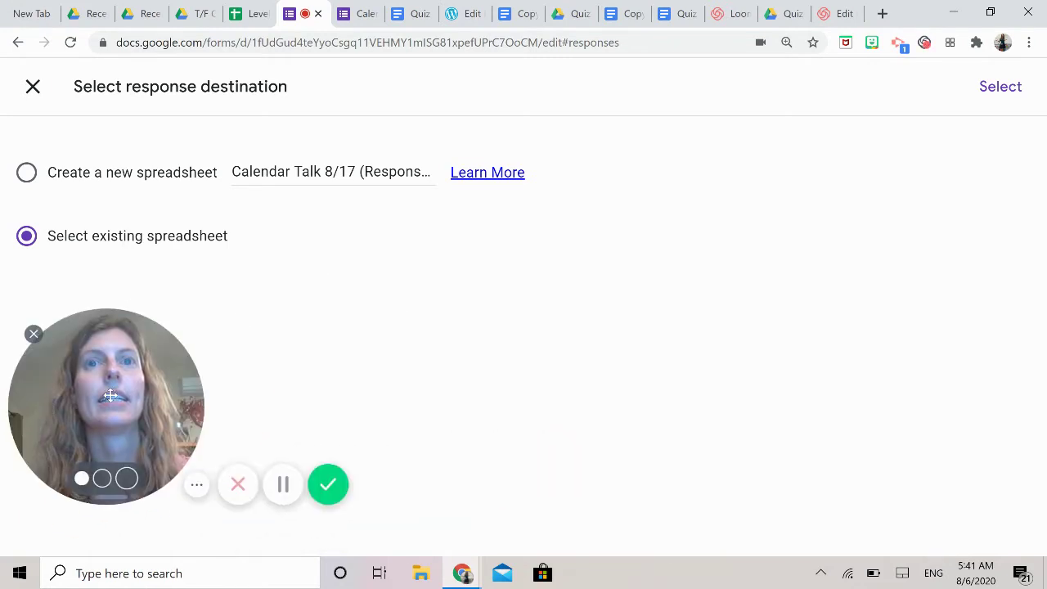
left_click(990, 87)
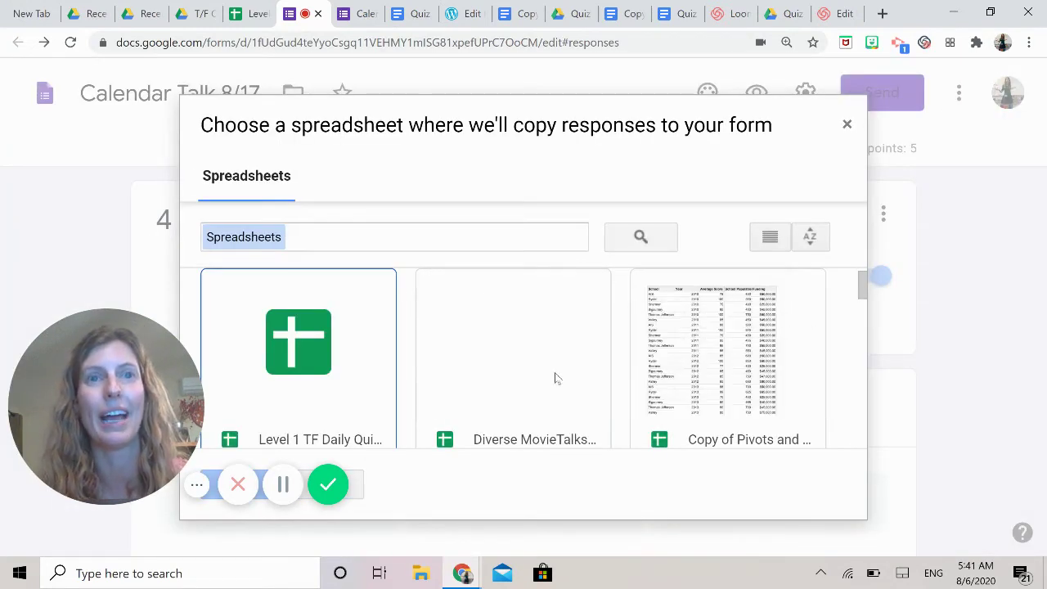
left_click(325, 383)
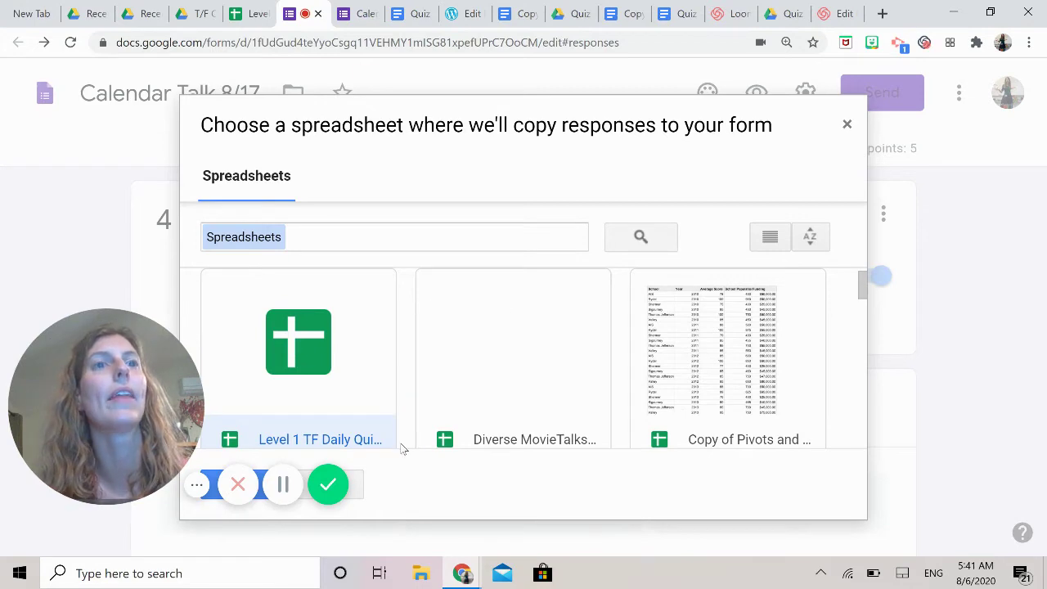
scroll(401, 449, "down", 4)
scroll(374, 368, "up", 4)
double_click(346, 351)
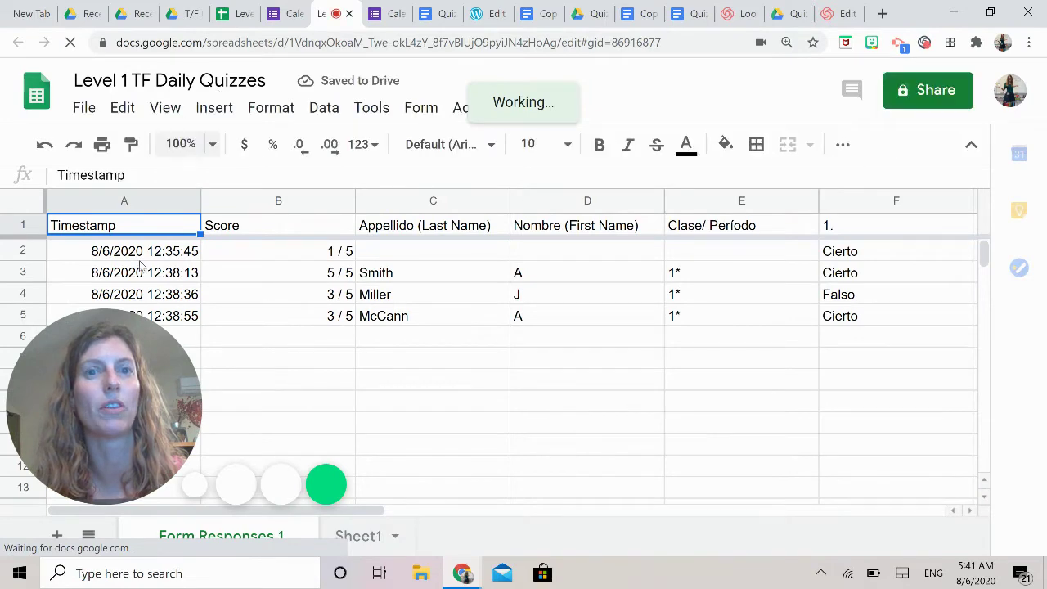
- Rename the linked form responses sheet to "Calendar Talk 8/17"
left_click_drag(159, 439, 434, 343)
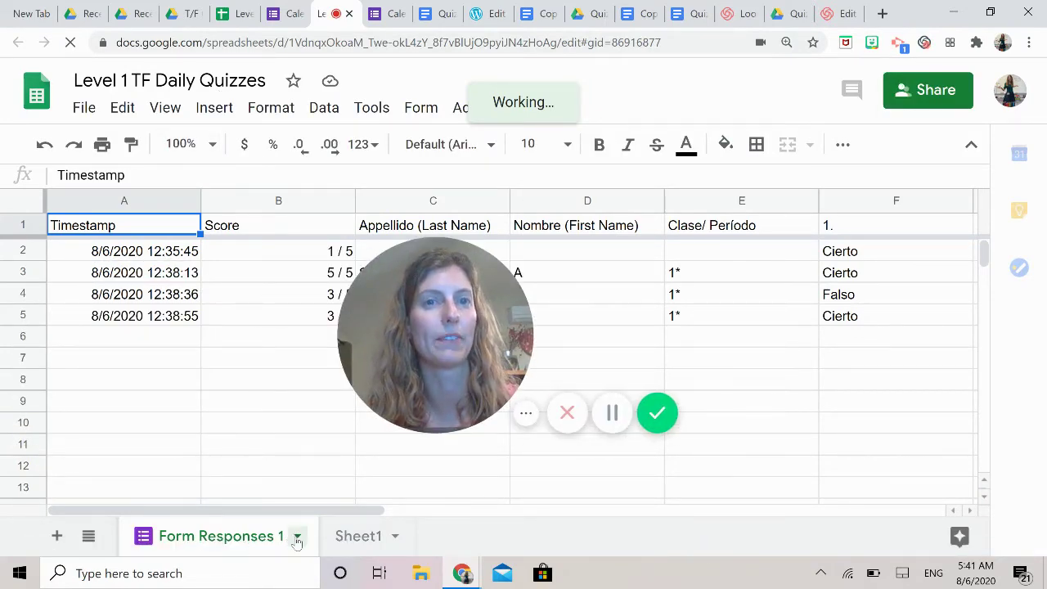
left_click(297, 536)
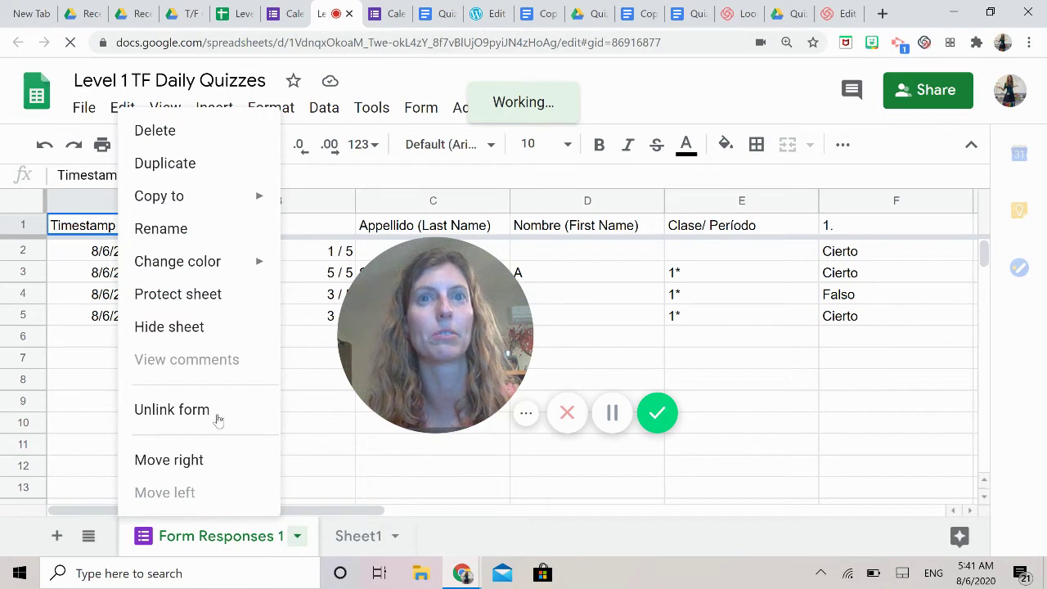
left_click(175, 228)
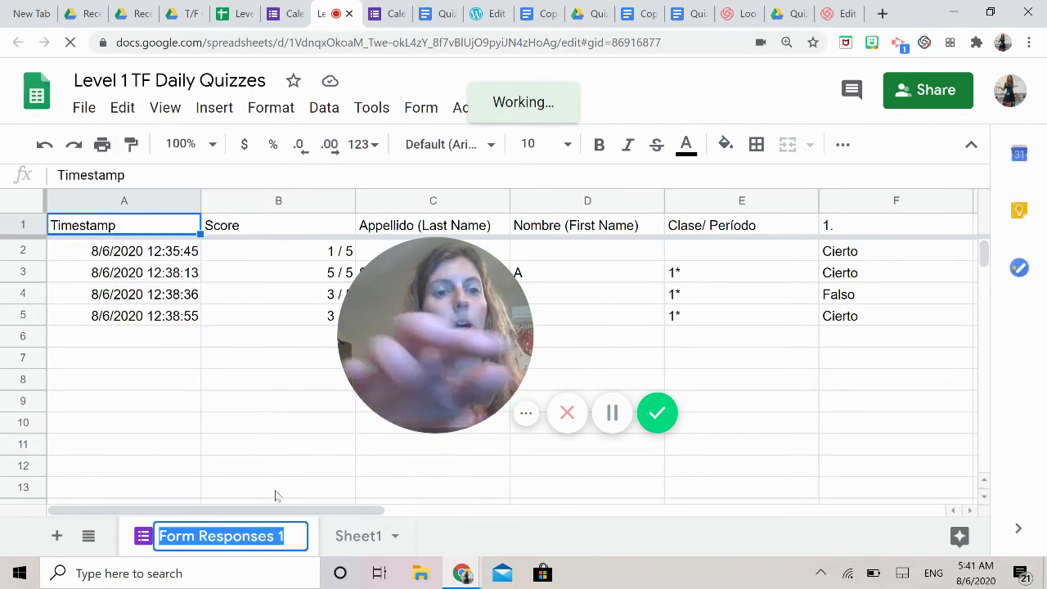
type("Calendar Y")
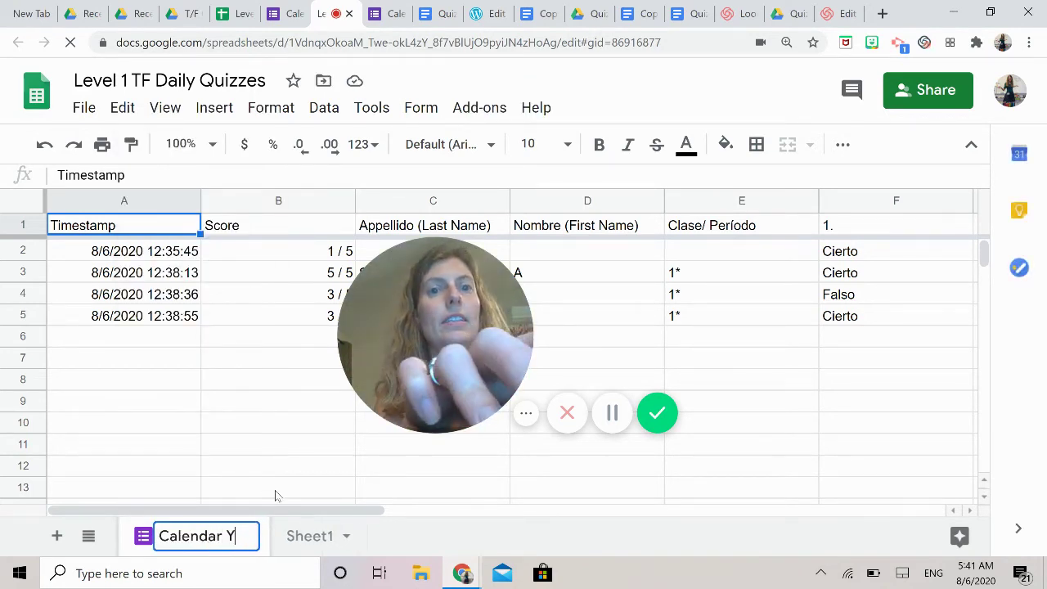
key("BackSpace")
type("Talk 8")
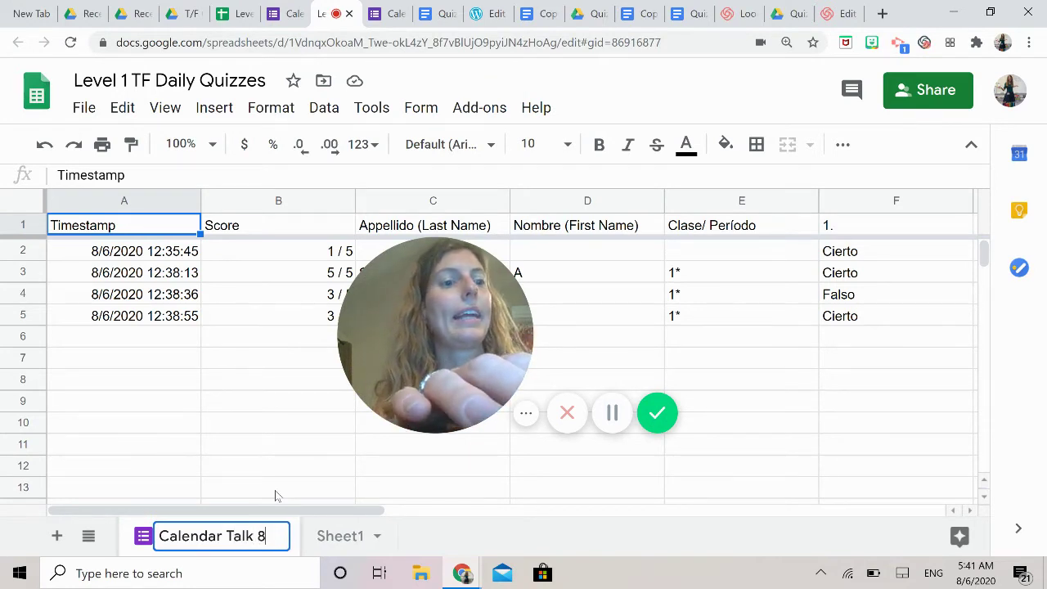
type("/17")
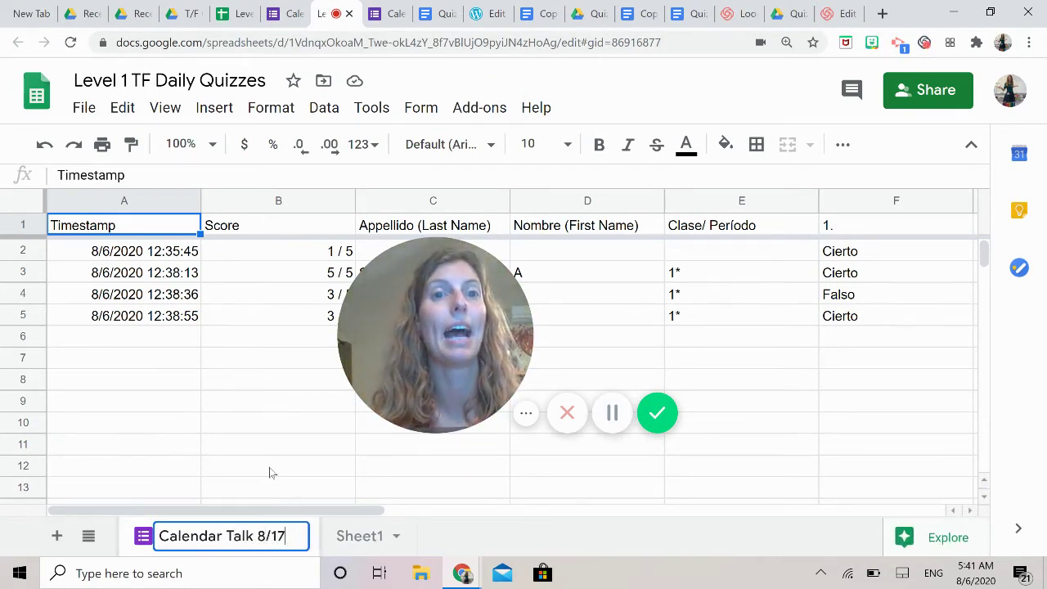
left_click(270, 469)
mouse_move(425, 417)
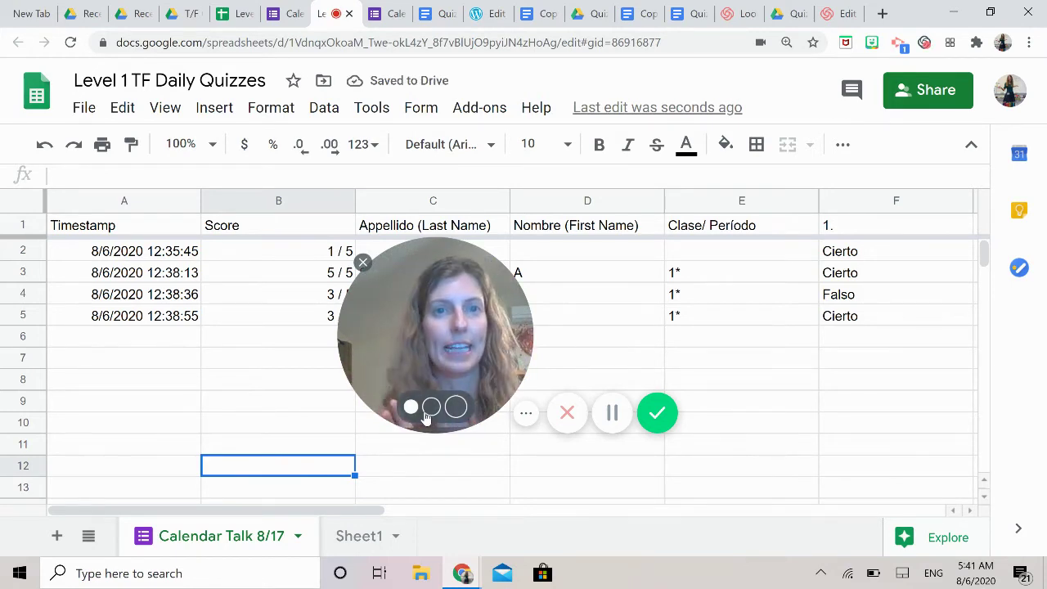
left_click(398, 536)
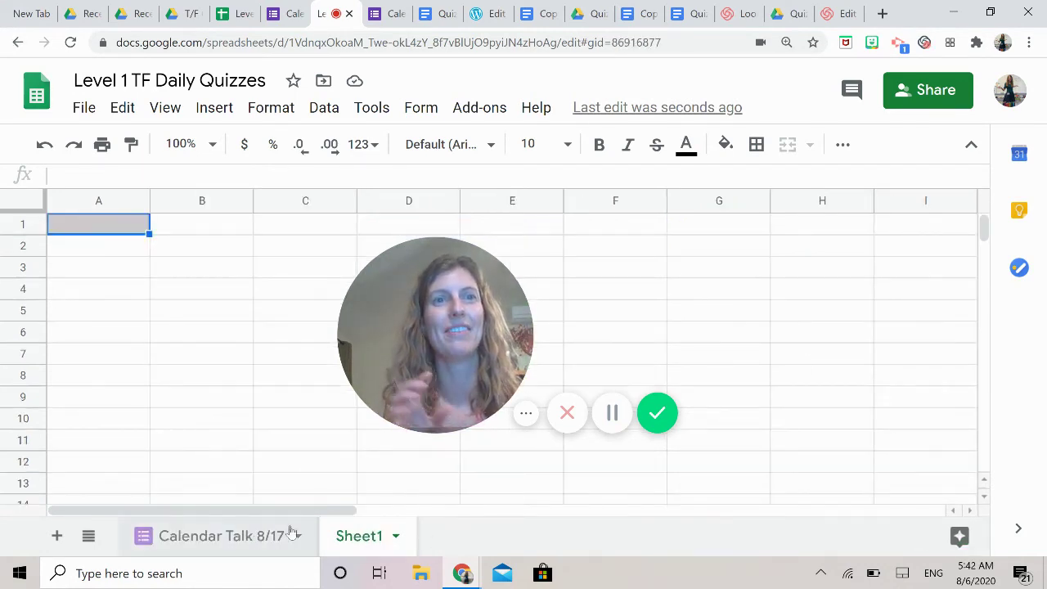
left_click(292, 533)
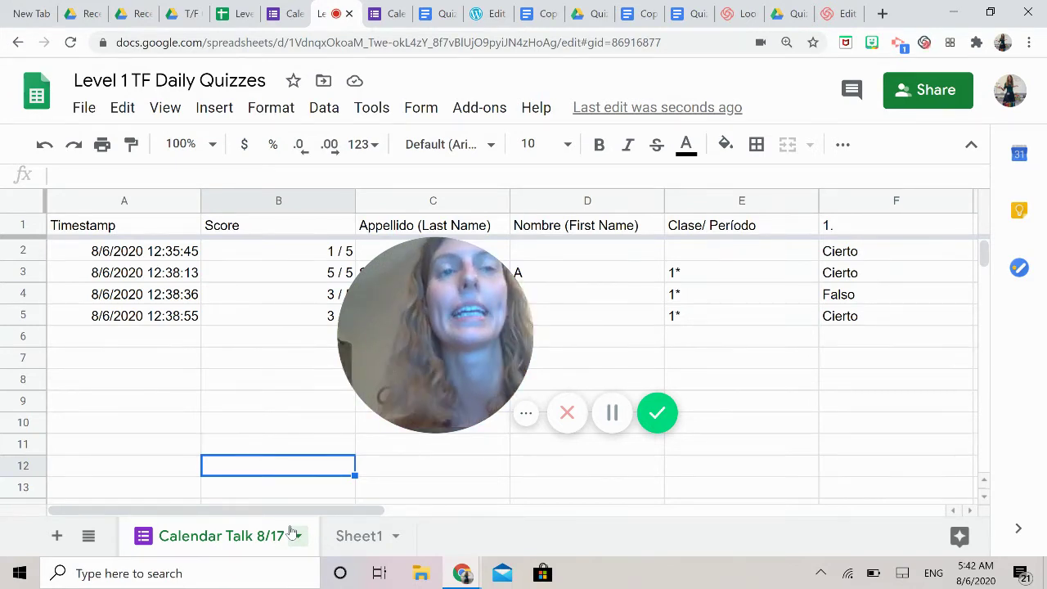
mouse_move(395, 393)
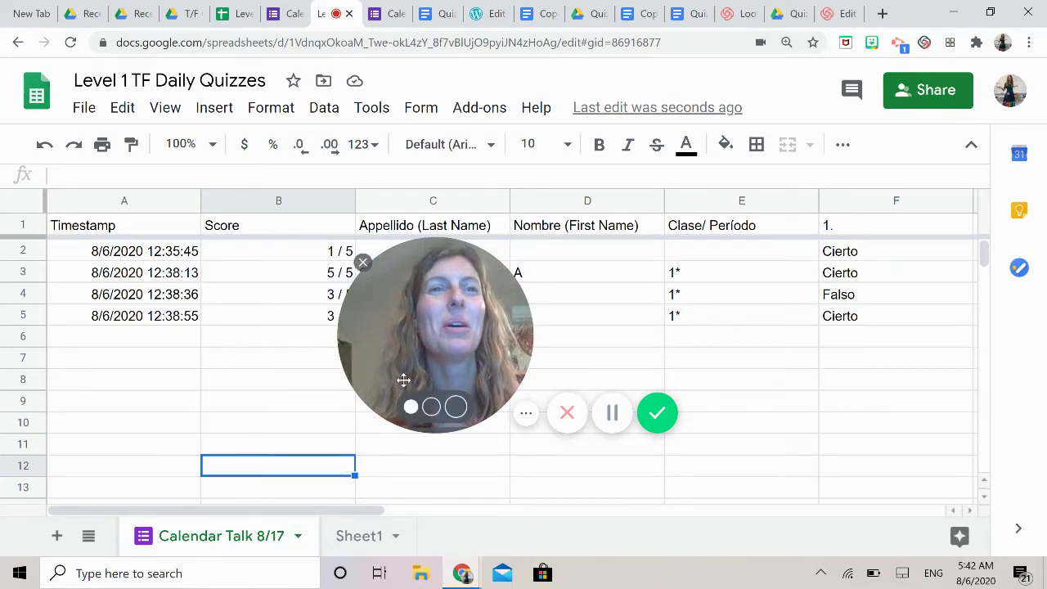
left_click_drag(403, 380, 131, 440)
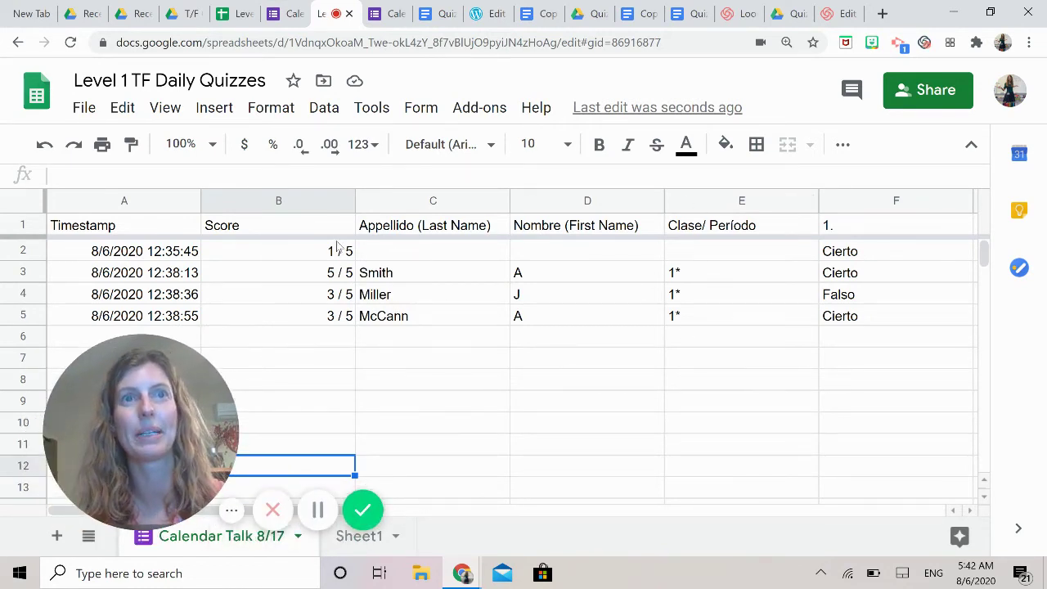
- Sort the Calendar Talk 8/17 sheet A → Z by the Appellido (Last Name) column
left_click(499, 201)
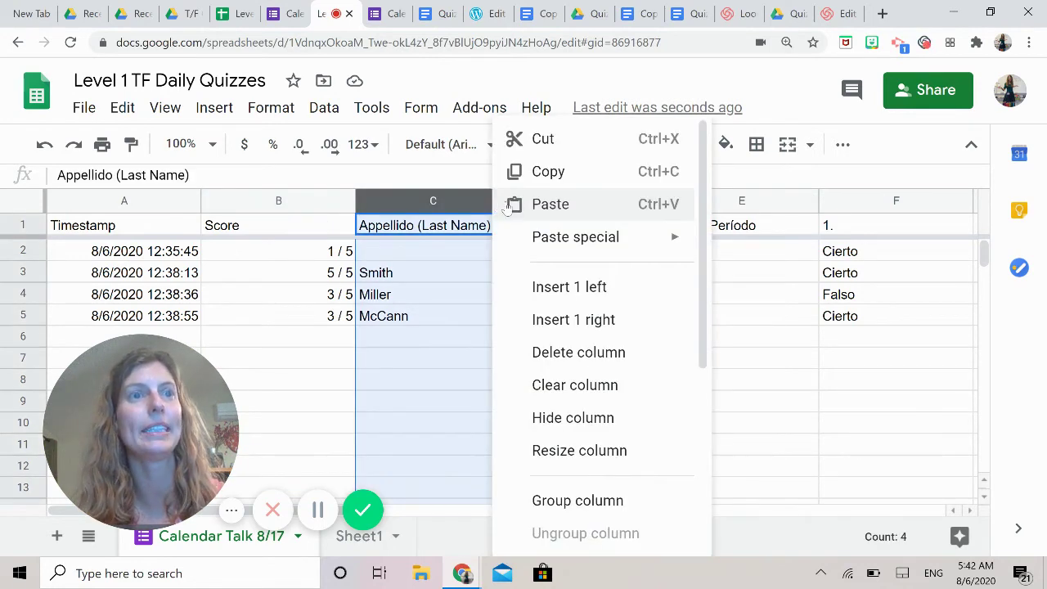
scroll(637, 325, "down", 3)
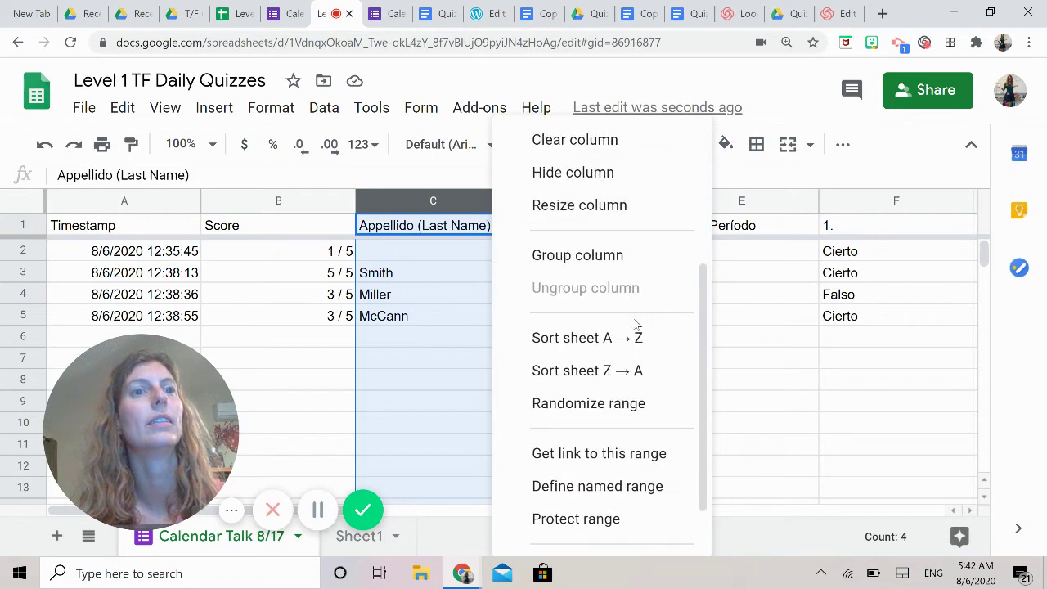
left_click(581, 338)
left_click(453, 342)
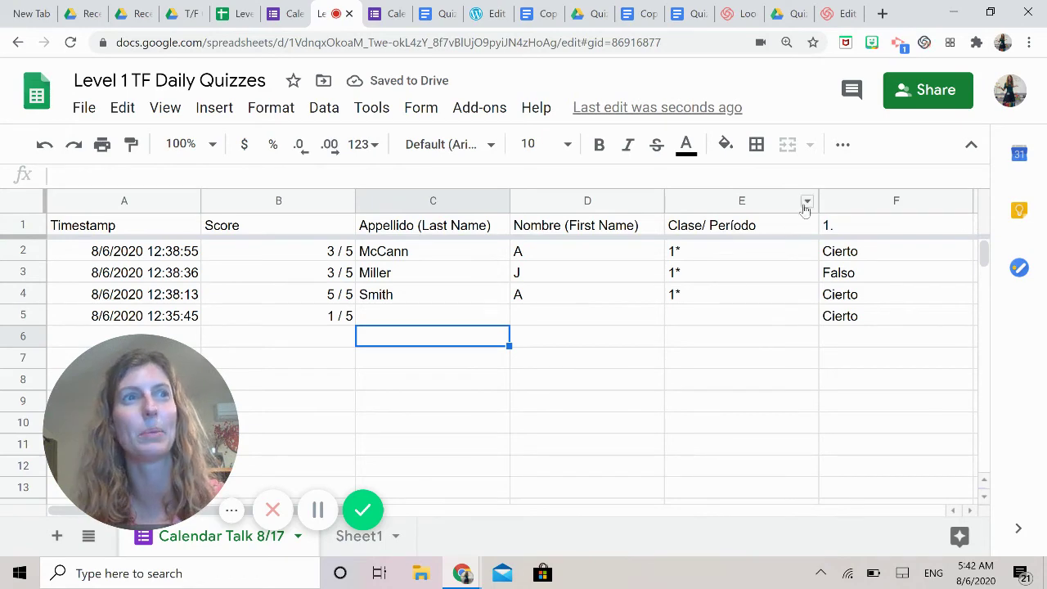
- Sort the Calendar Talk 8/17 sheet A → Z by the Clase/ Período column
left_click(806, 203)
mouse_move(819, 230)
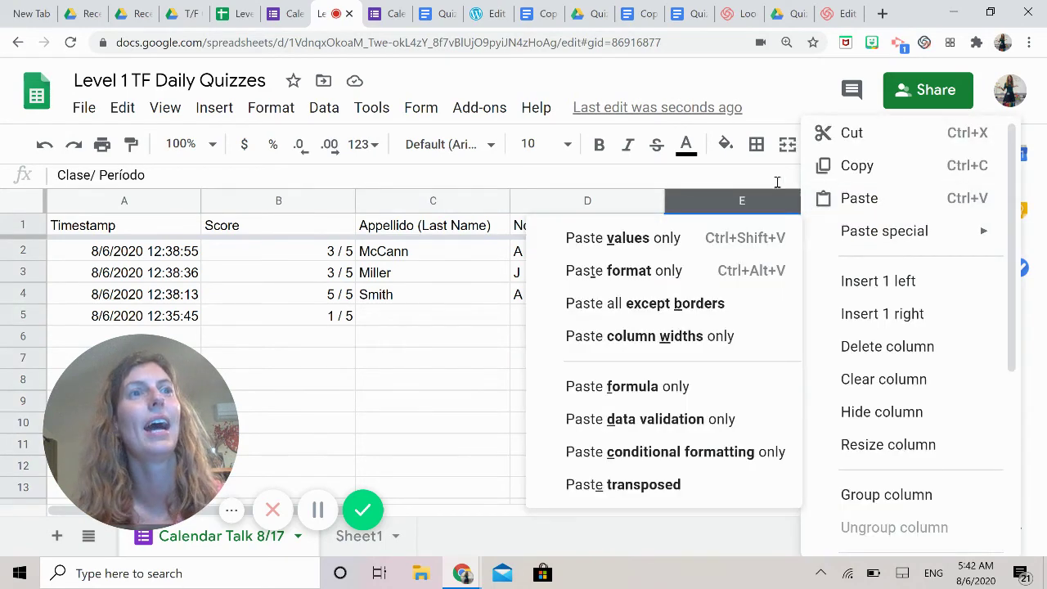
scroll(891, 421, "down", 2)
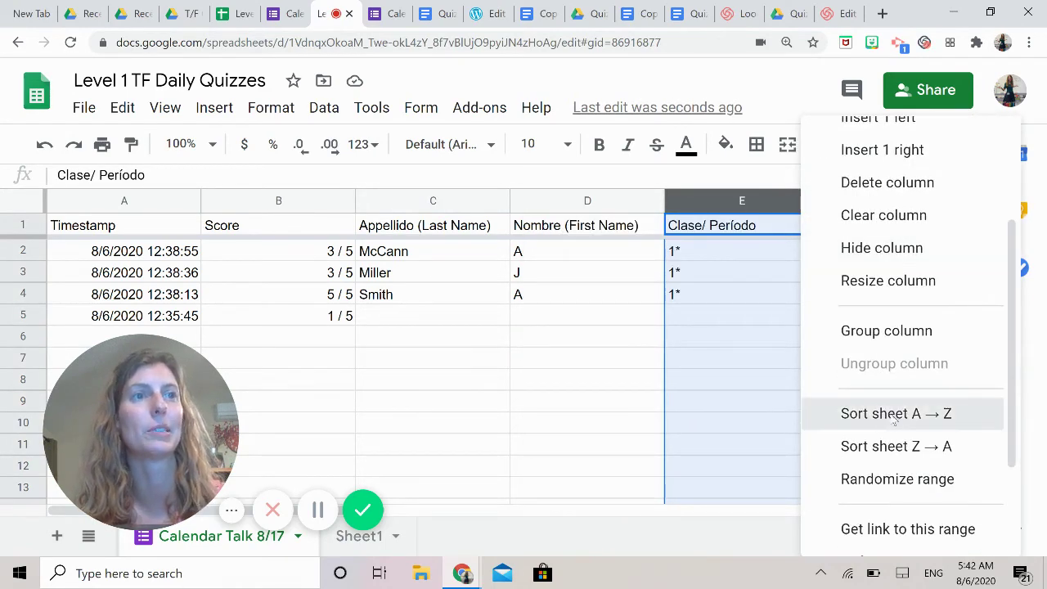
left_click(895, 415)
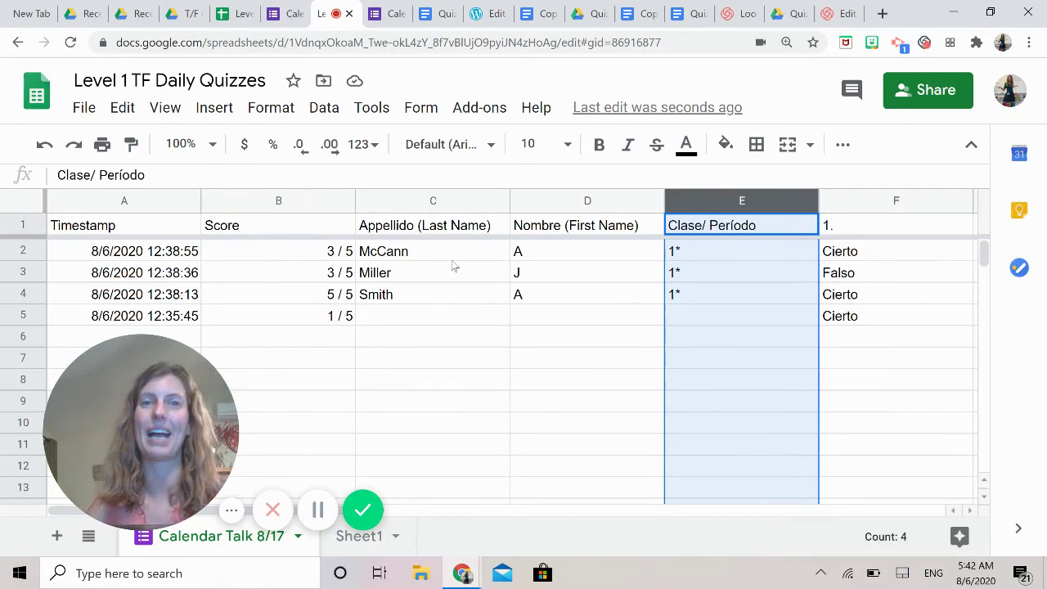